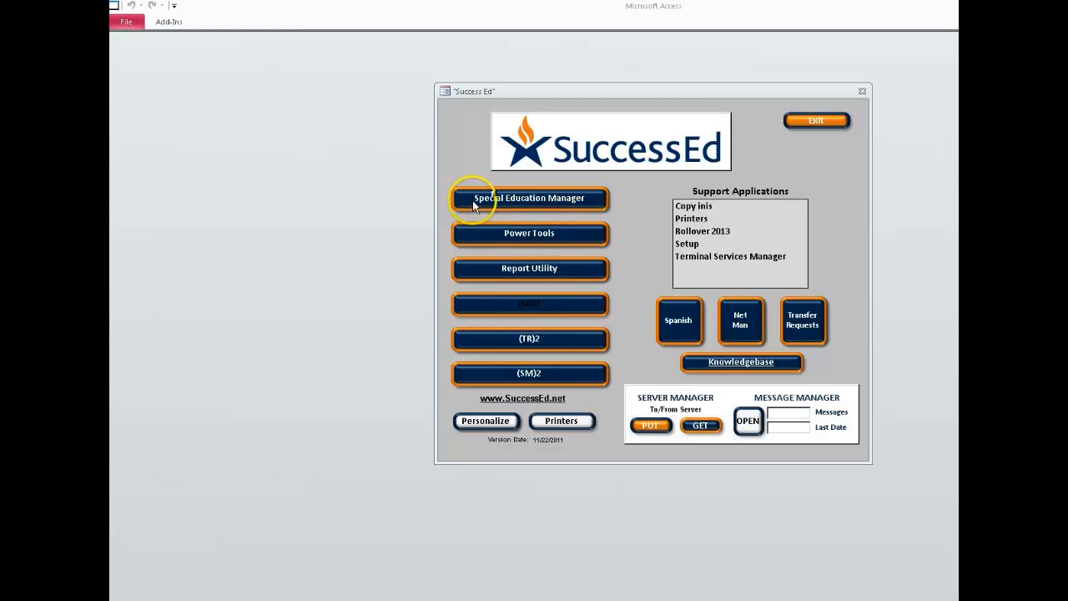
Open Student Records in Special Education Manager and select the student, giving "Review file." as the access reason.
left_click(516, 199)
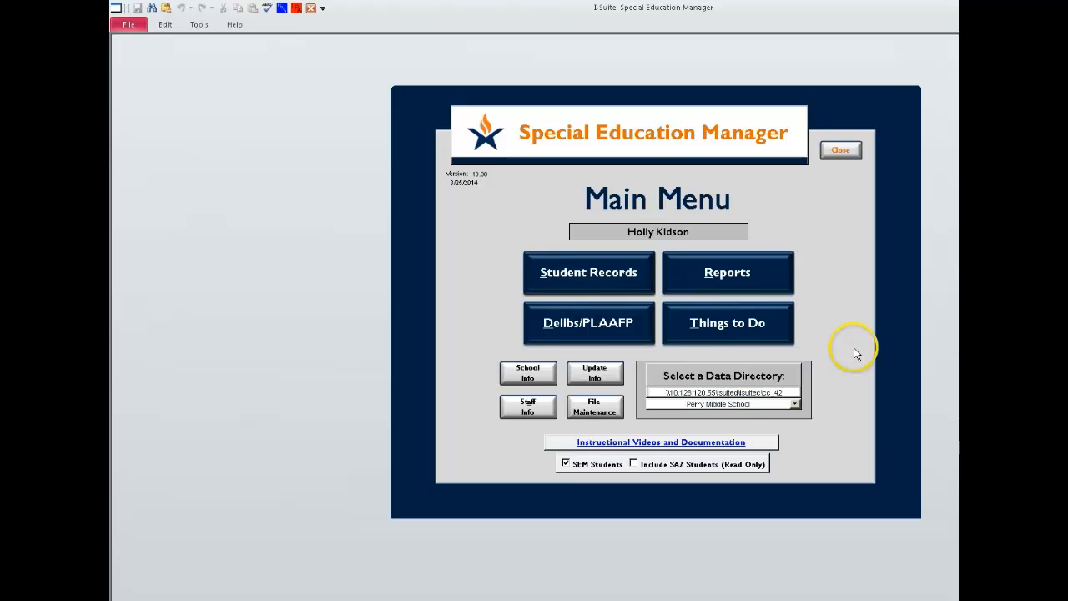
left_click(570, 279)
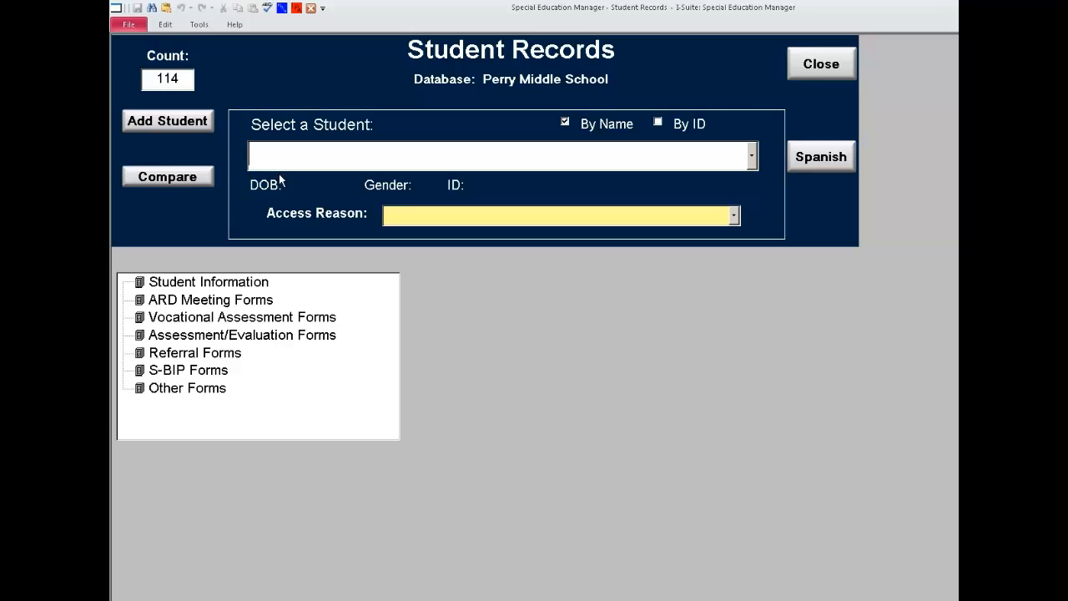
type("test")
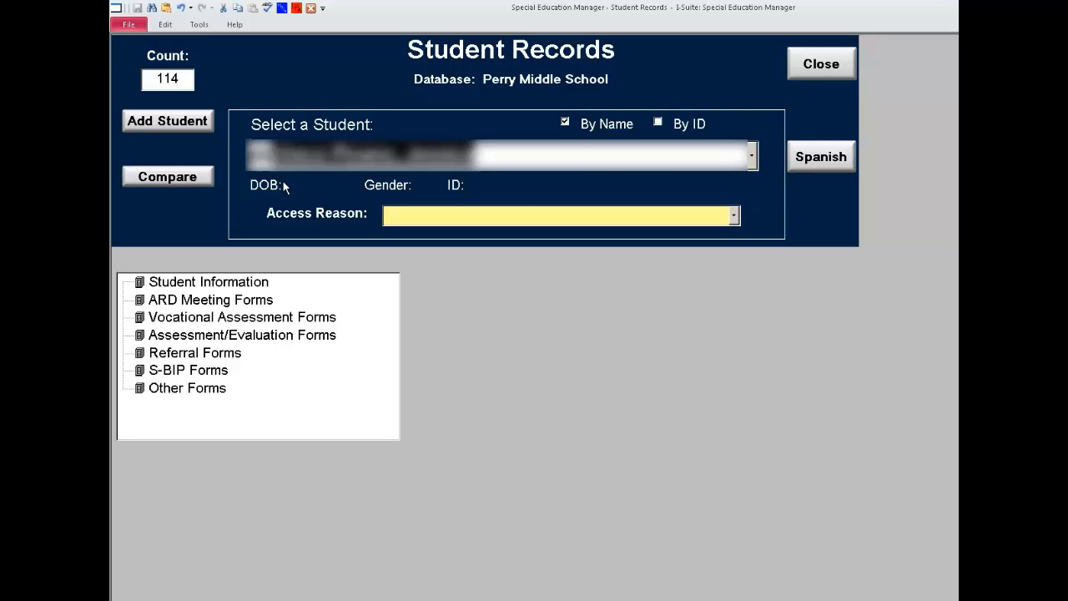
left_click(517, 172)
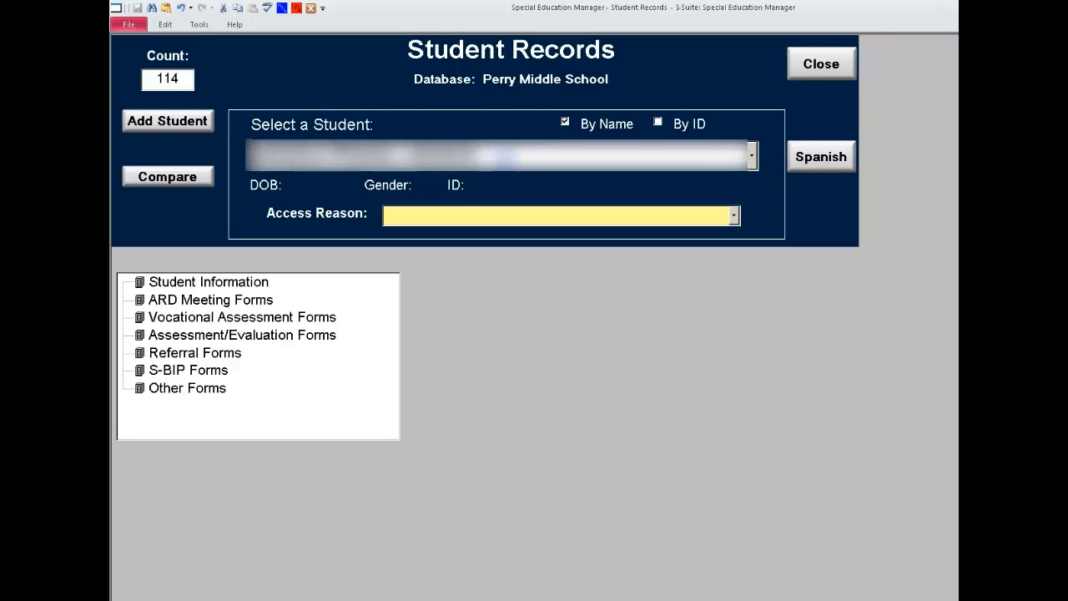
left_click(736, 218)
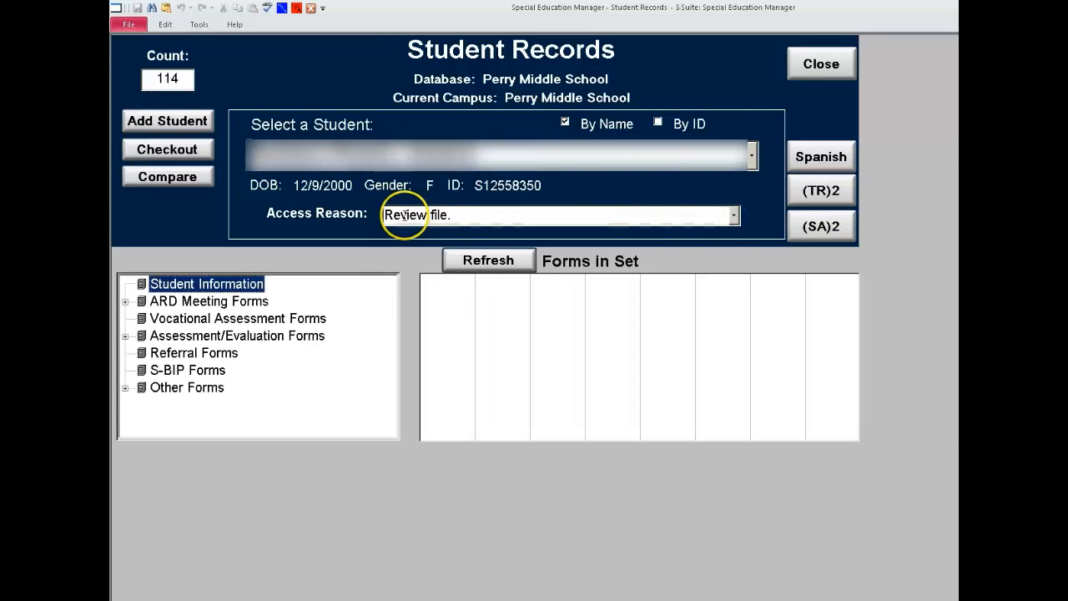
left_click(462, 216)
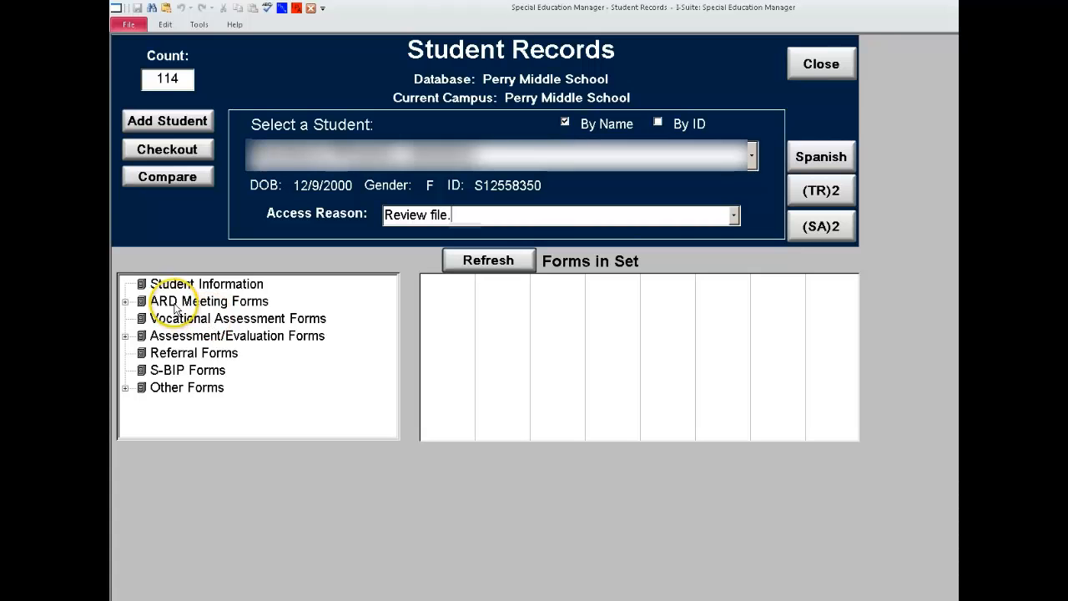
Add the Misc ARD form to the student's 06/25/14 draft set of ARD meeting forms.
left_click(124, 302)
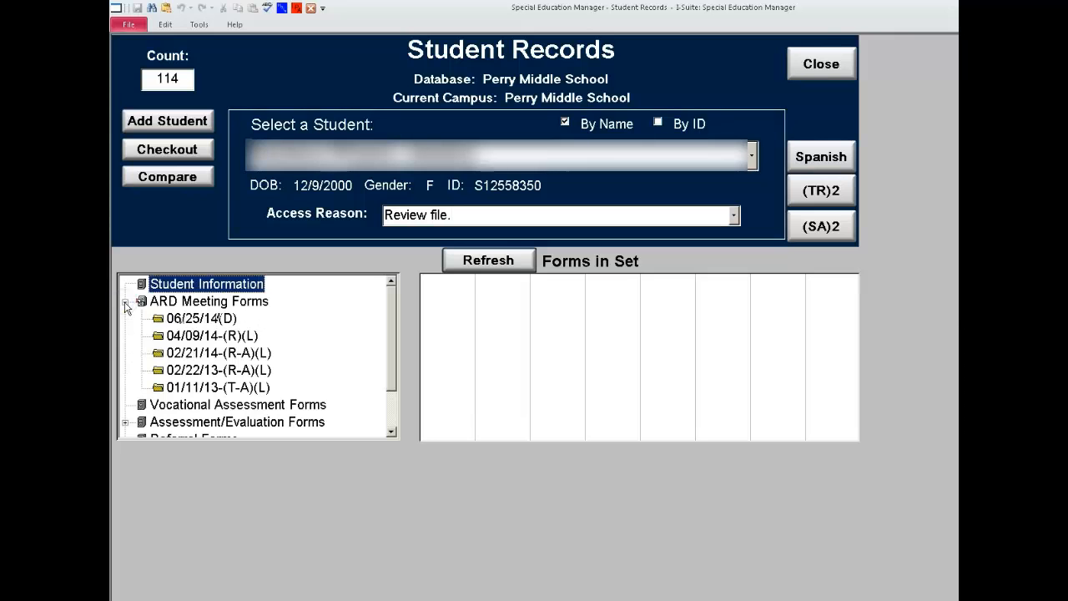
left_click(182, 321)
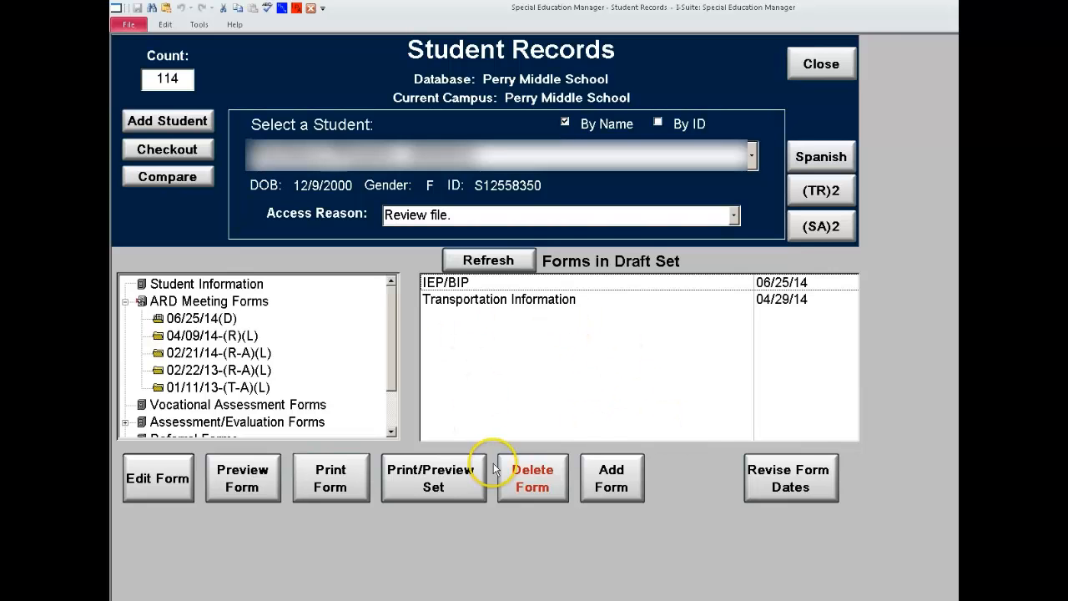
left_click(611, 483)
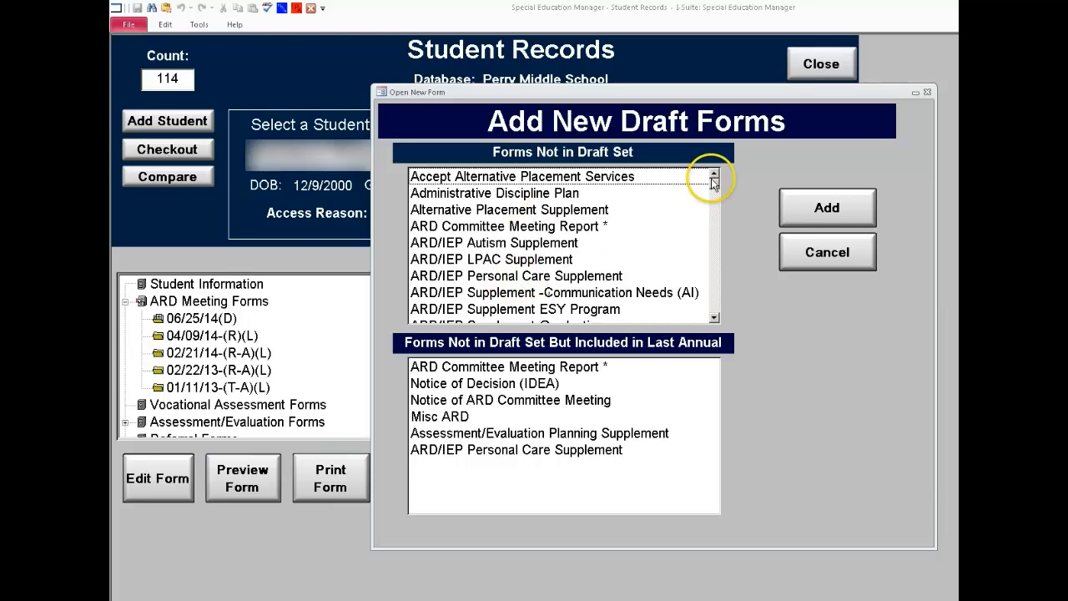
left_click_drag(715, 250, 637, 279)
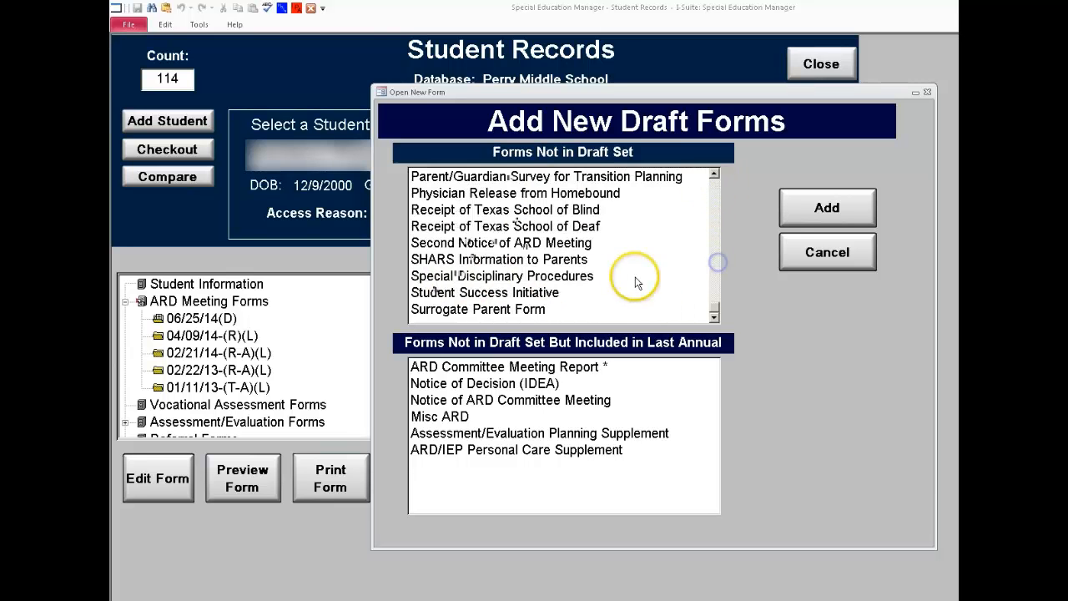
left_click(713, 177)
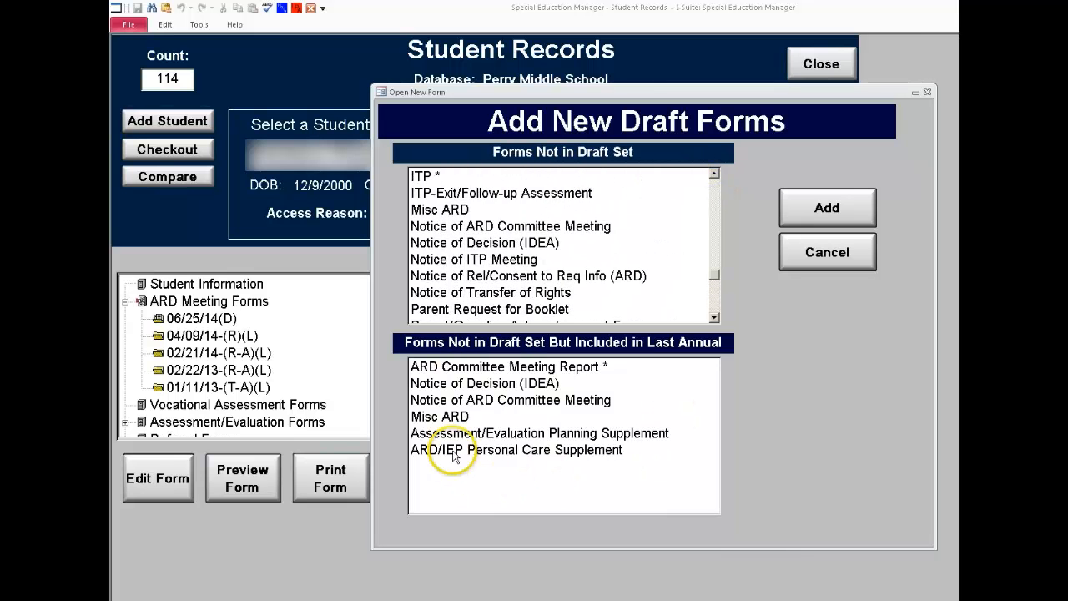
left_click(438, 414)
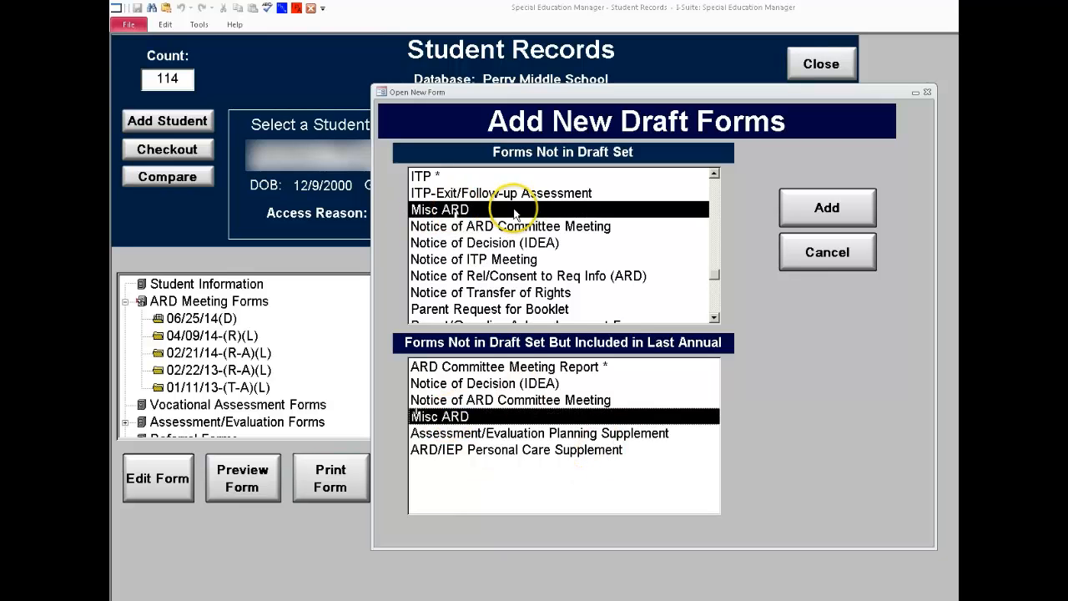
left_click(828, 210)
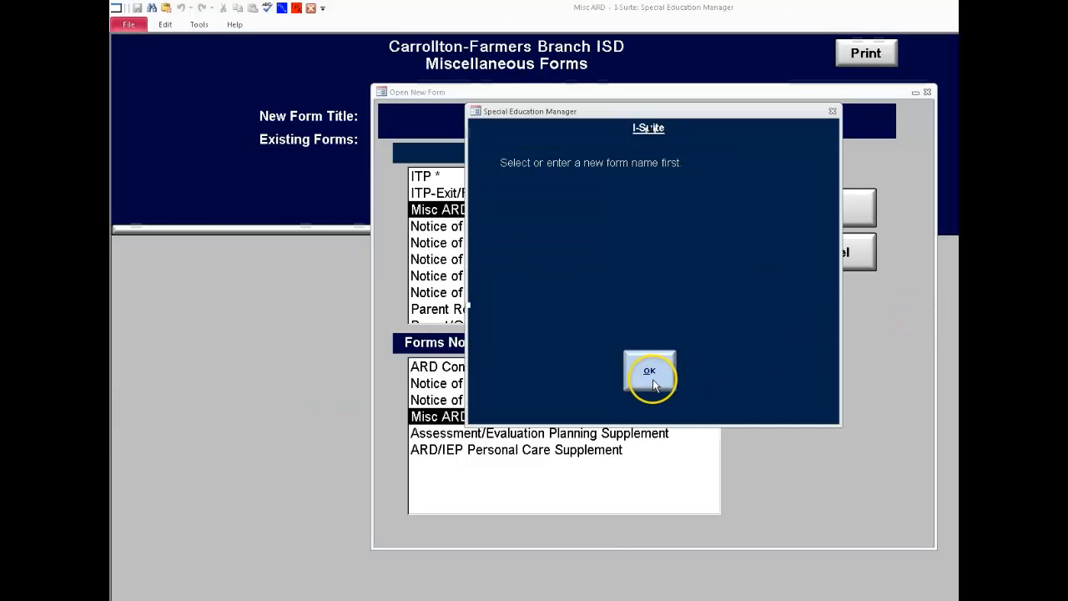
Create a miscellaneous form titled CAT and insert "Consideration of Assistive Technology at ARD" without deleting previous entries.
left_click(649, 374)
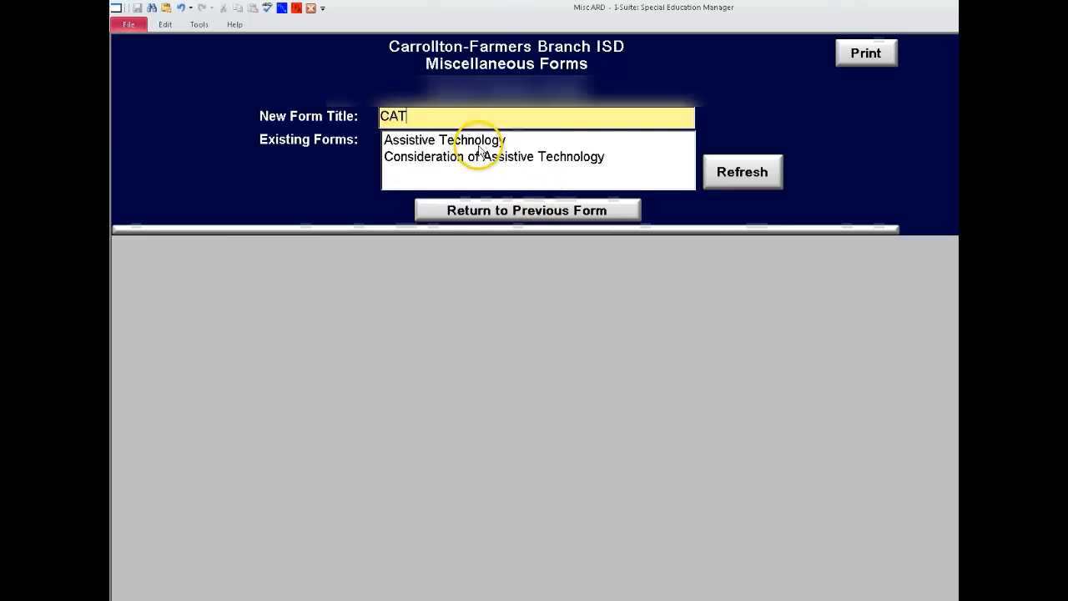
left_click(728, 170)
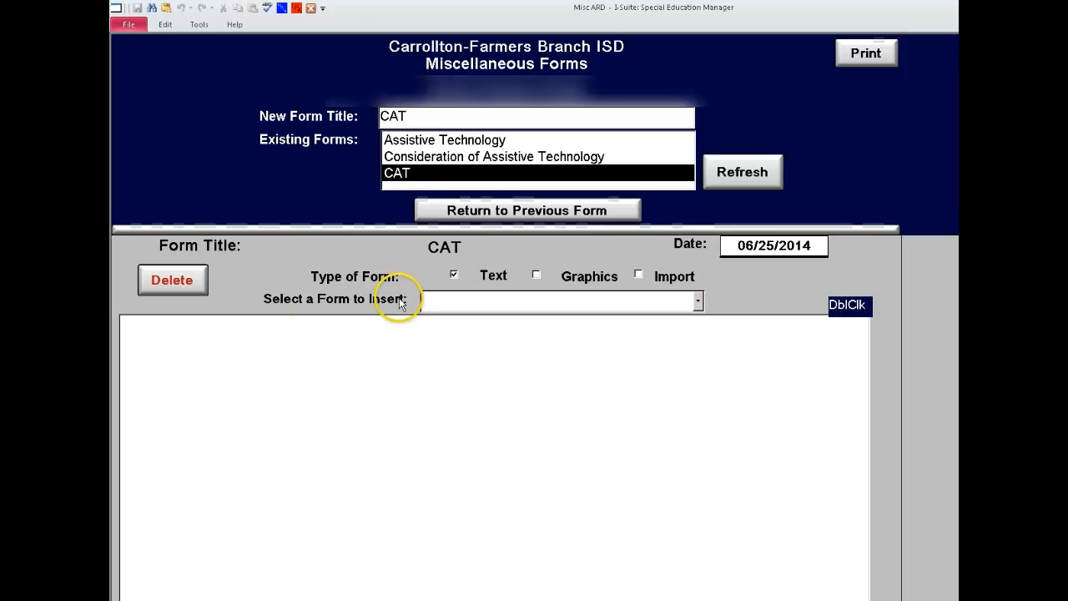
left_click(698, 301)
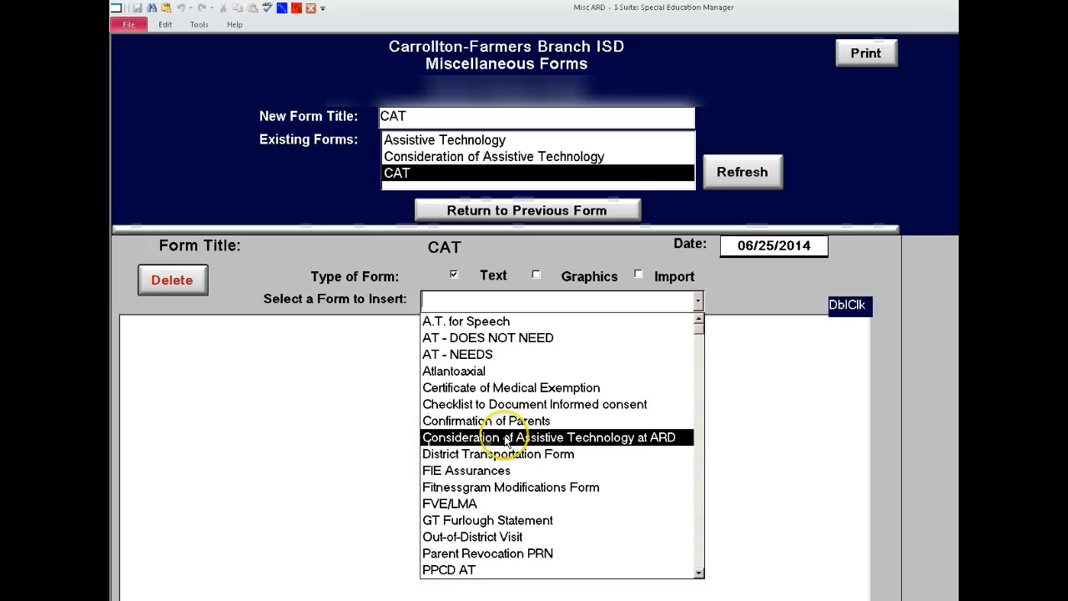
left_click(624, 437)
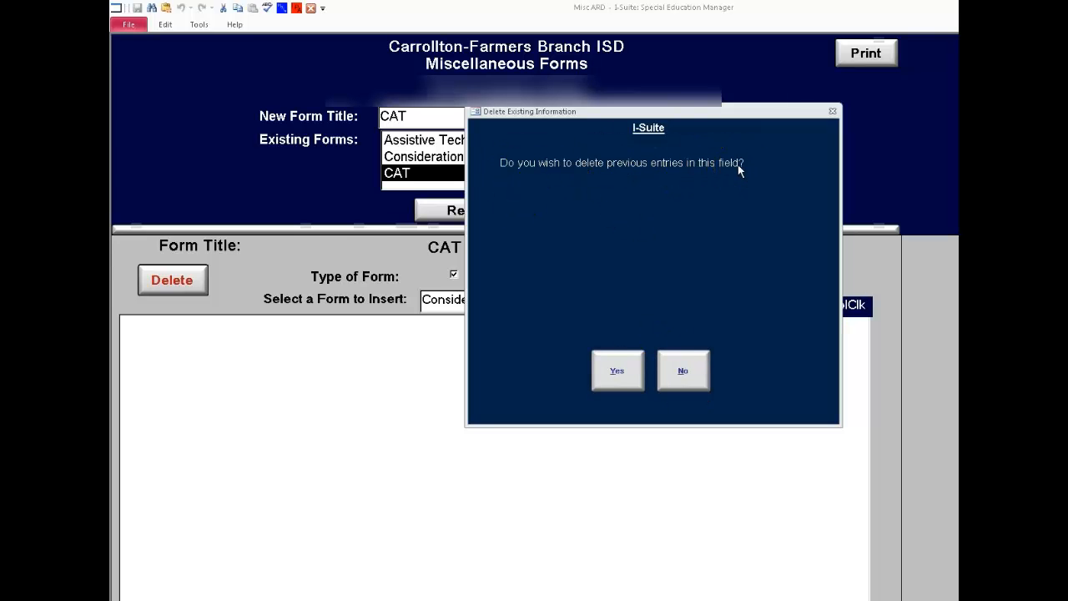
left_click(639, 170)
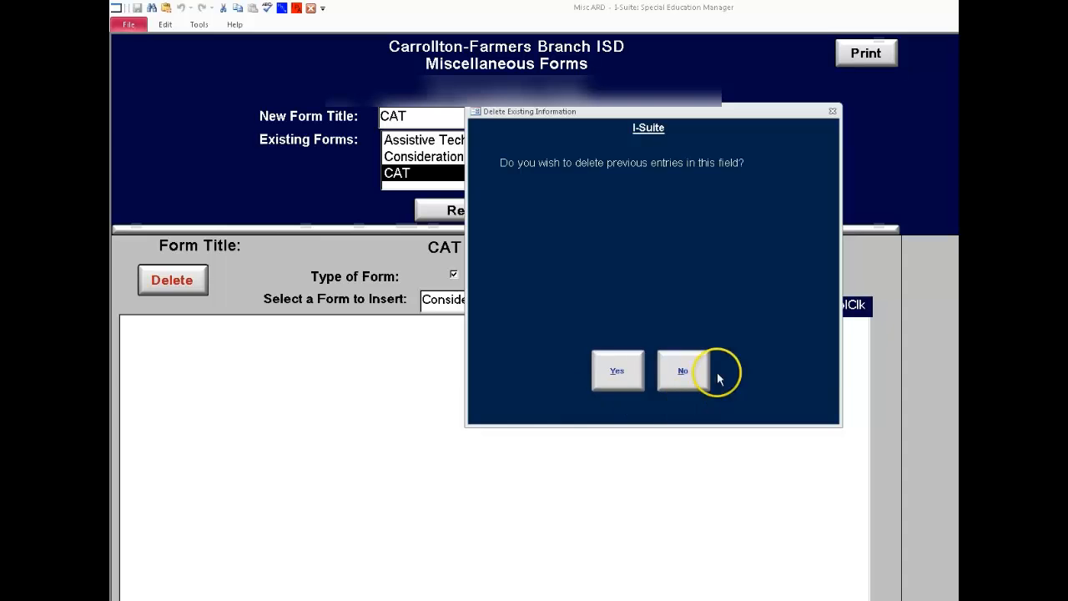
left_click(683, 370)
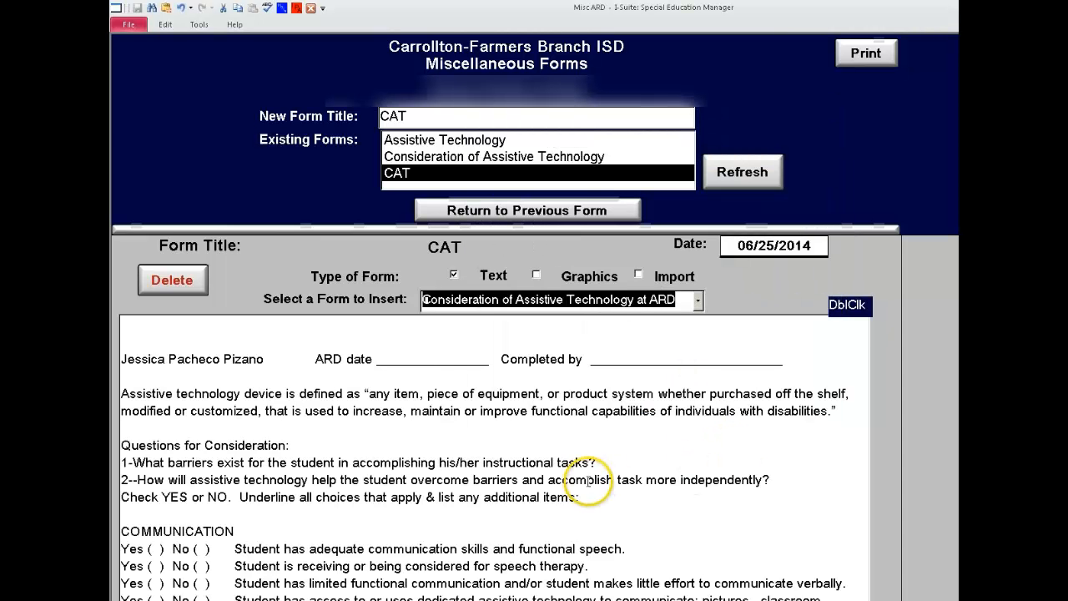
Mark No with an x for the items on dedicated Assistive Technology and alternative computer access.
left_click(442, 444)
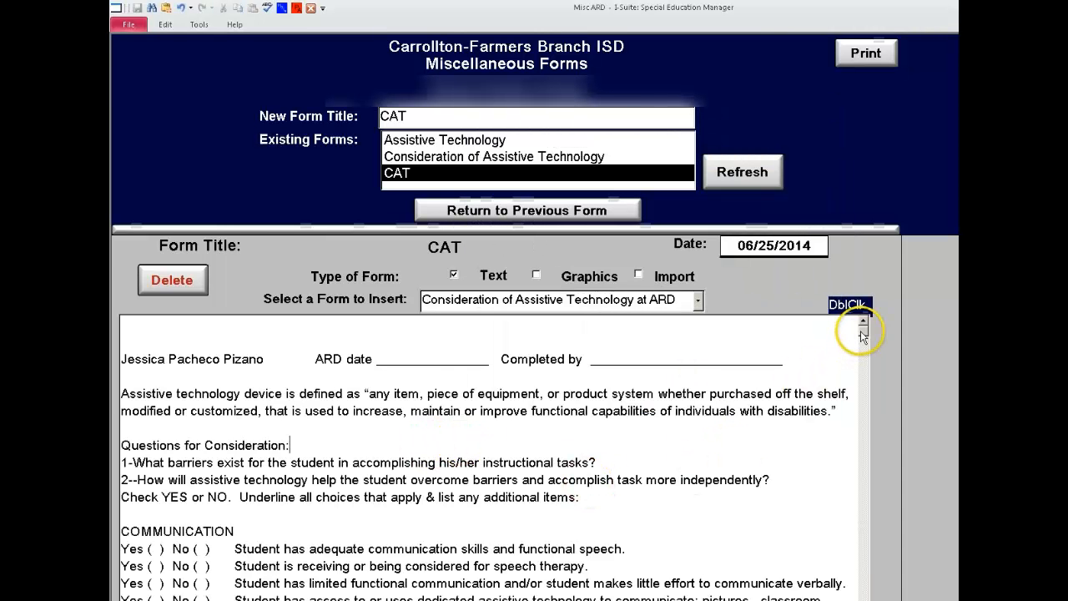
left_click_drag(863, 330, 868, 540)
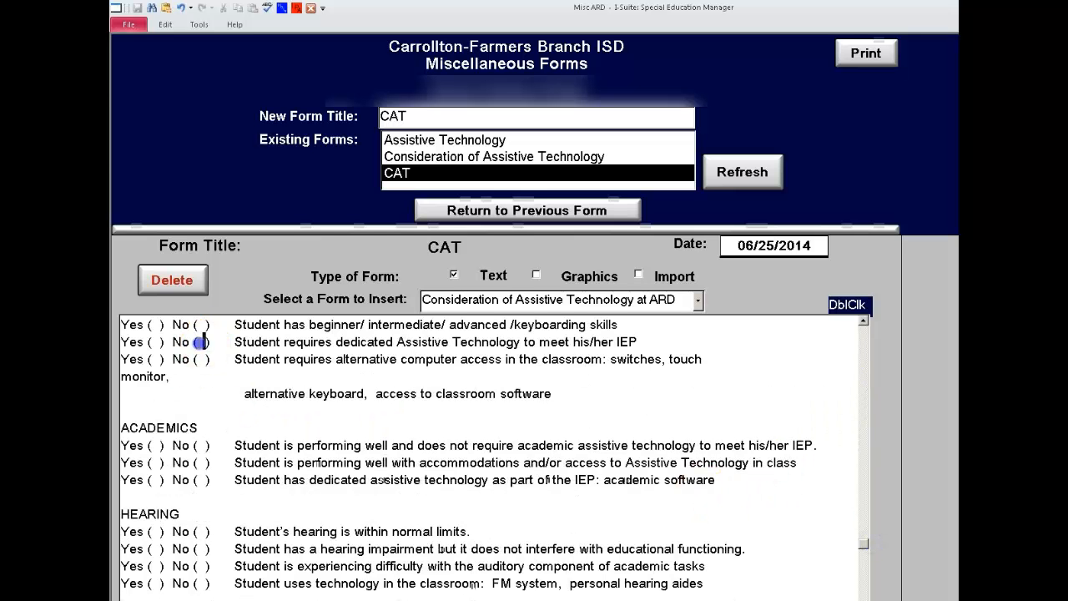
type("x")
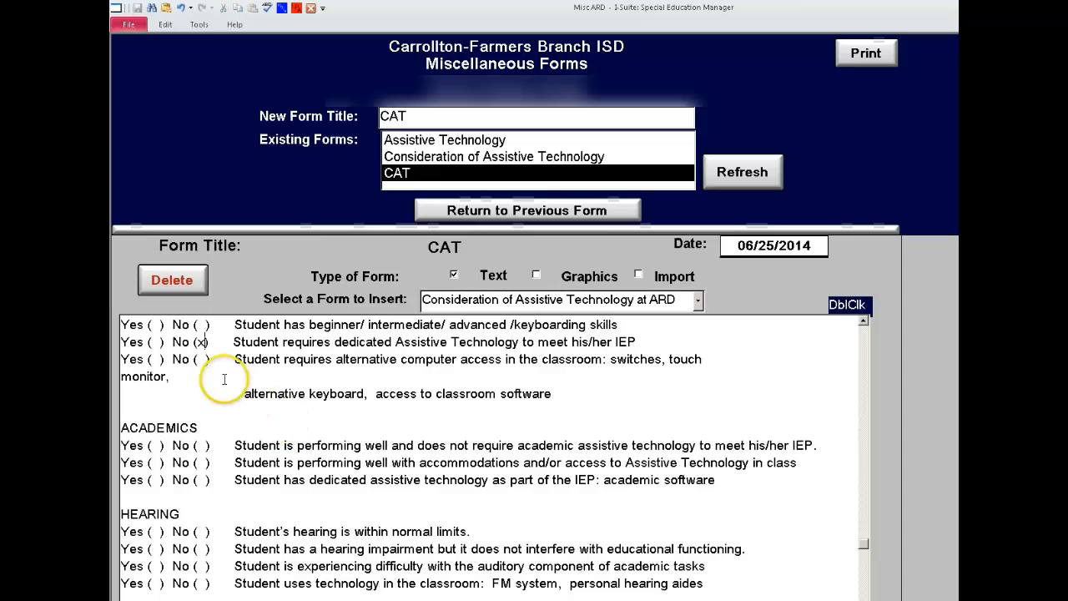
type("x")
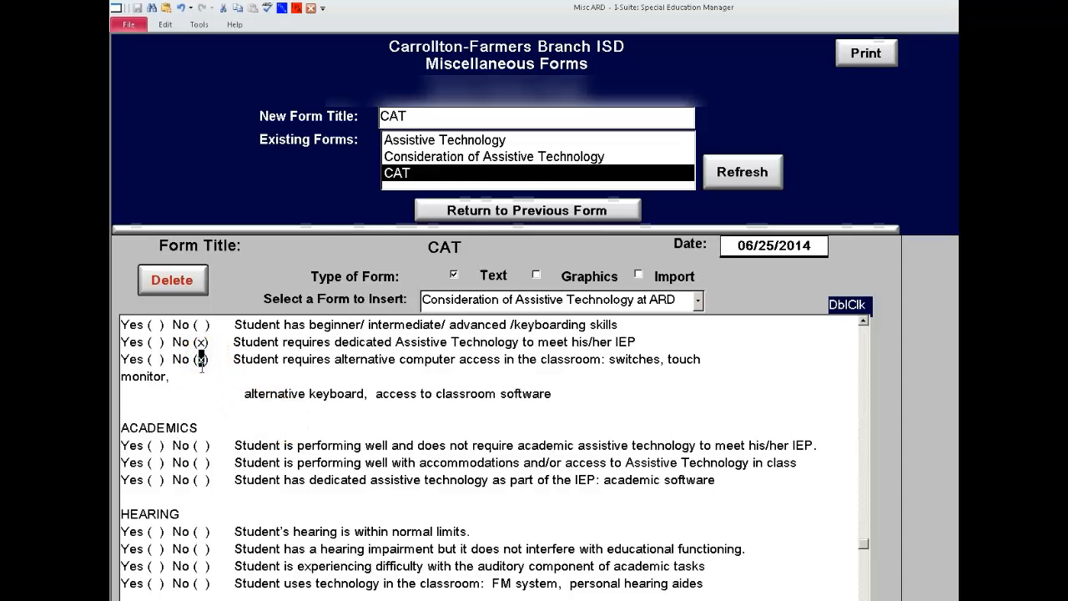
Remove the x marks from the No answers of the dedicated Assistive Technology and alternative computer access items.
key("ctrl+z")
left_click(204, 342)
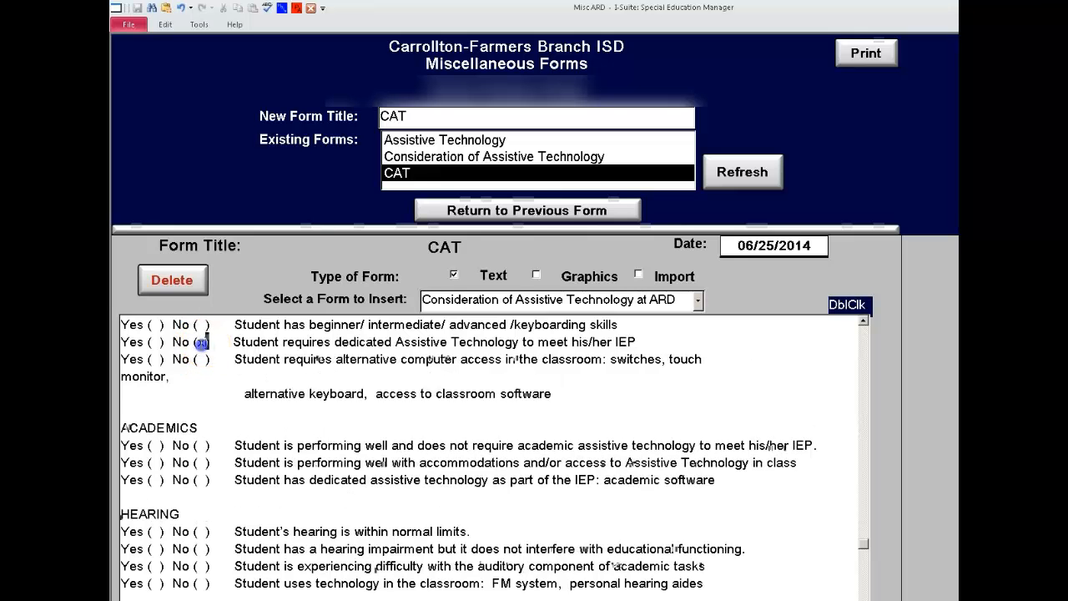
key("Delete")
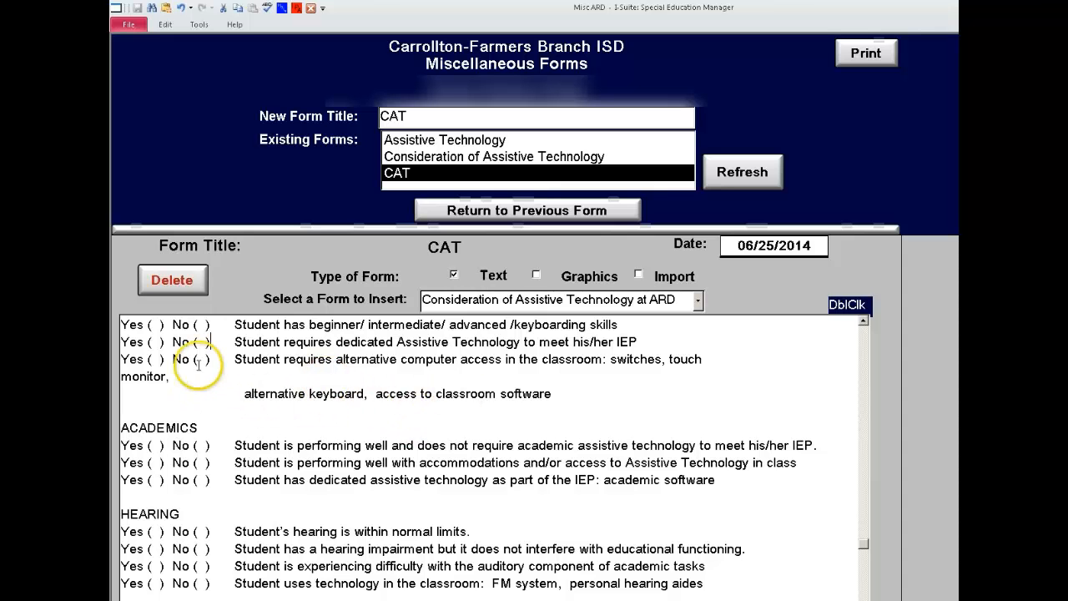
Remove the line break and extra spaces between "monitor," and "alternative keyboard", and print the form.
left_click_drag(221, 383, 181, 376)
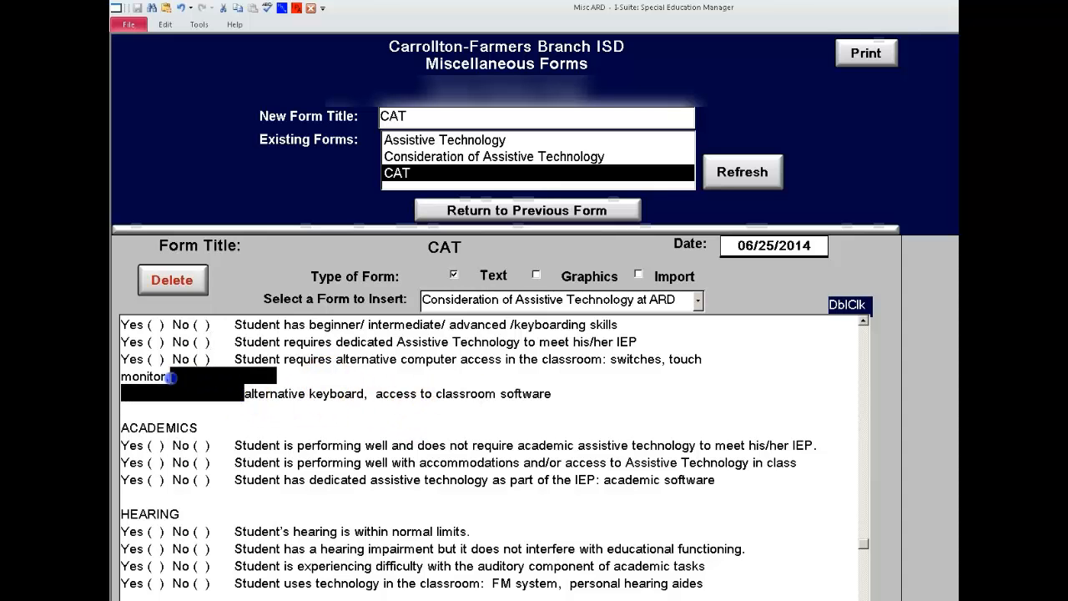
key("Delete")
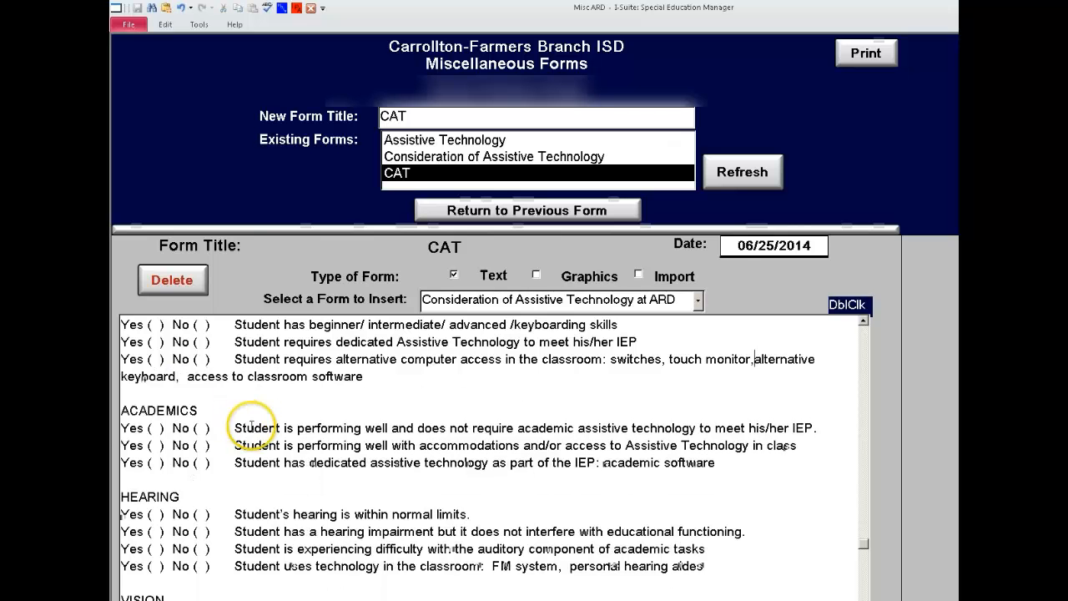
left_click(232, 398)
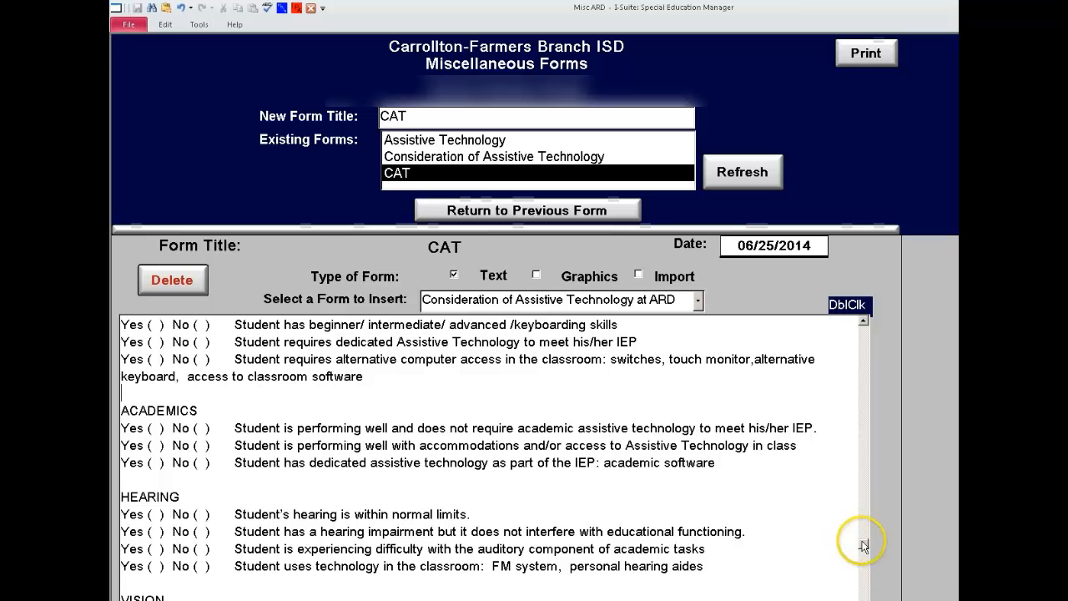
left_click(865, 53)
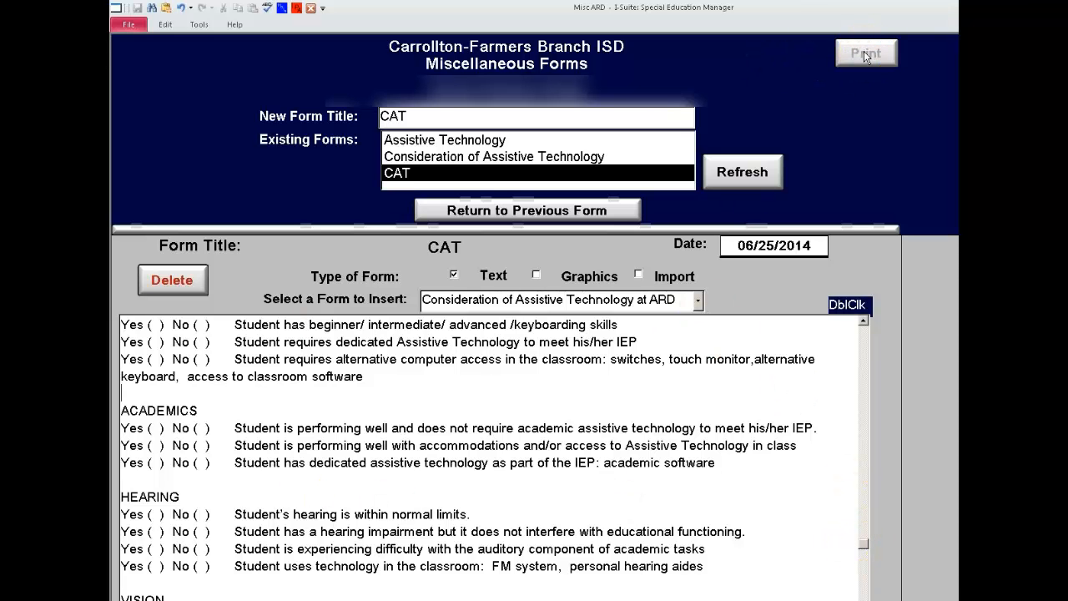